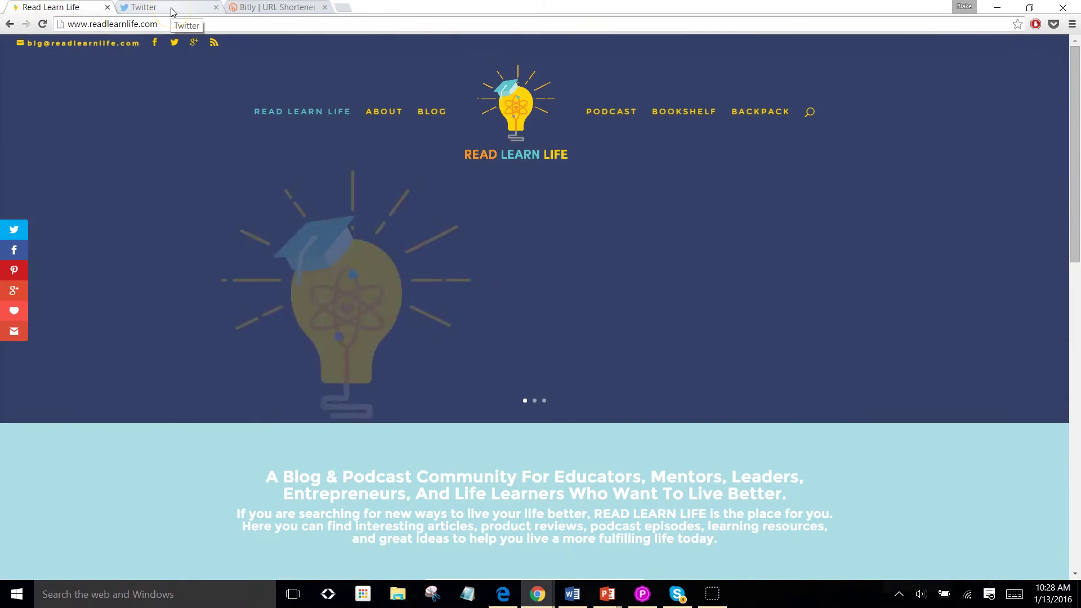
Step: Bring up the Twitter home feed and scroll through tweets sharing bit.ly links
click(173, 13)
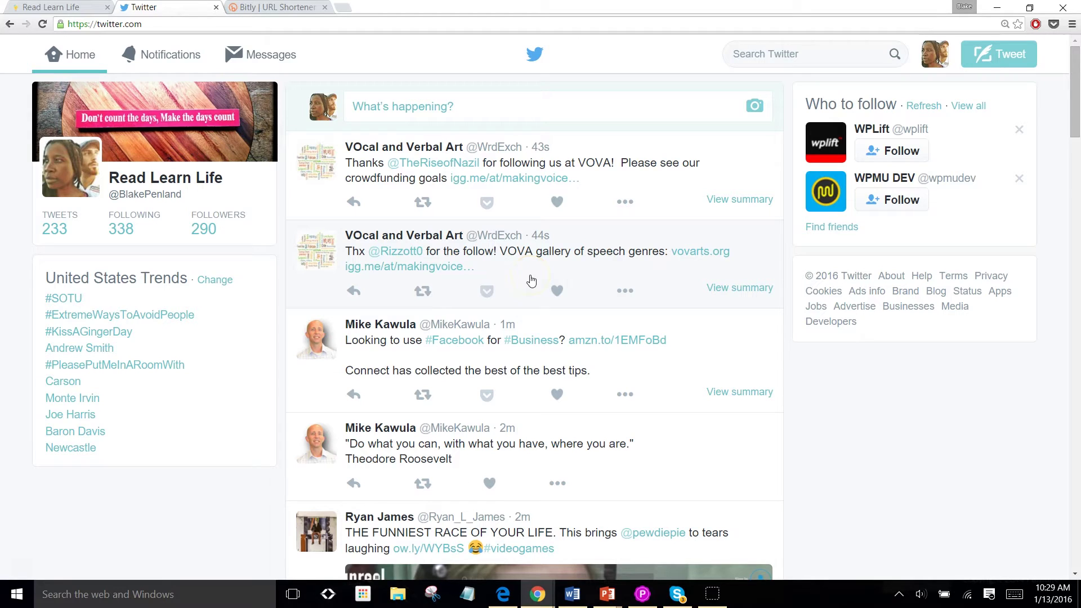
scroll(531, 280, down, 11)
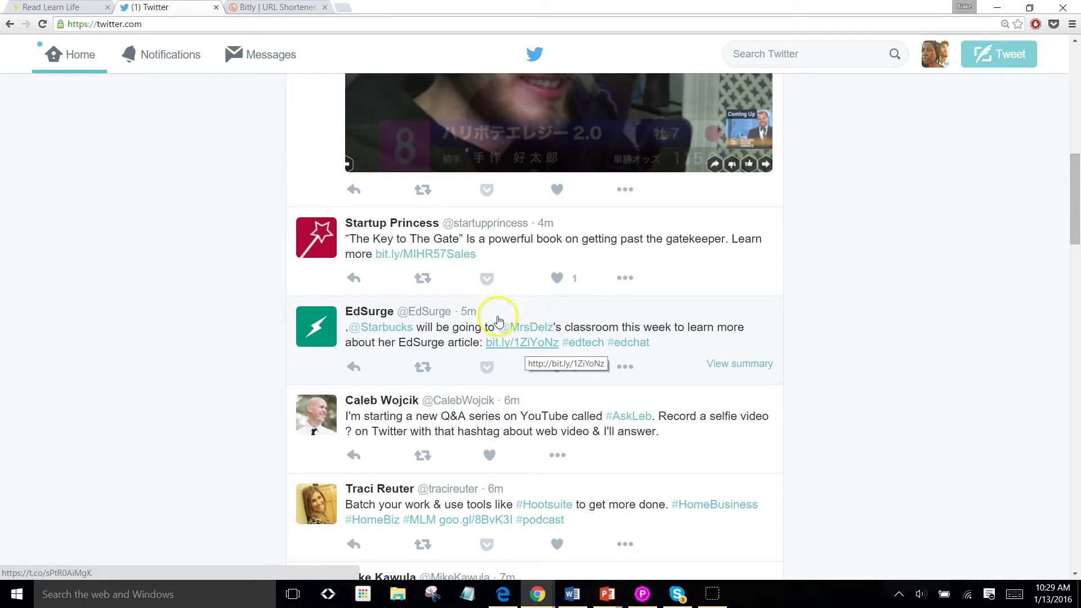
Step: Glance at Bitly's link shortener, then return to the Read Learn Life homepage
click(277, 8)
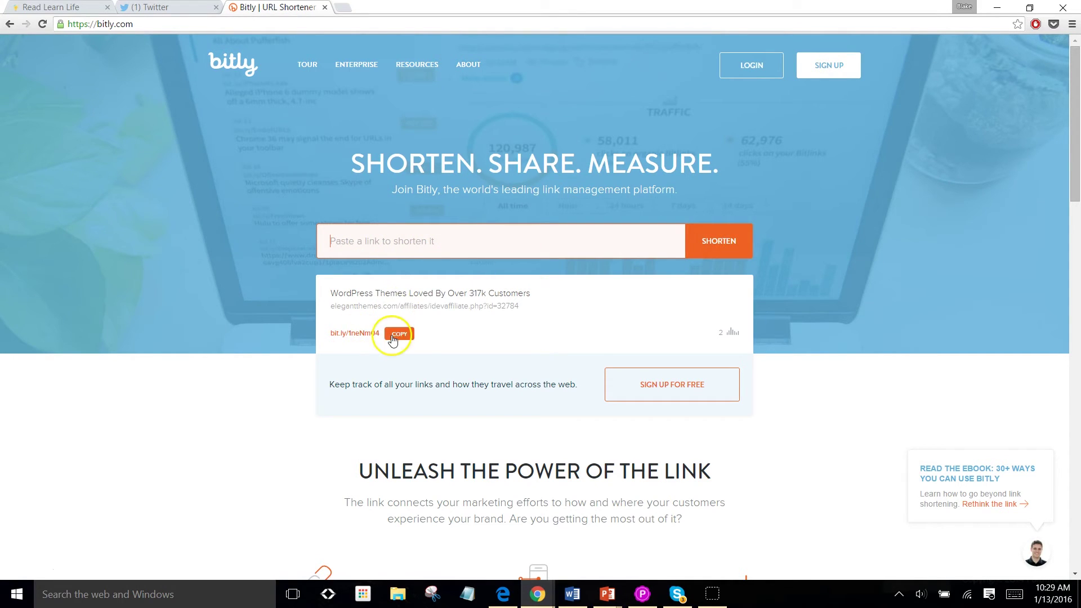
click(58, 8)
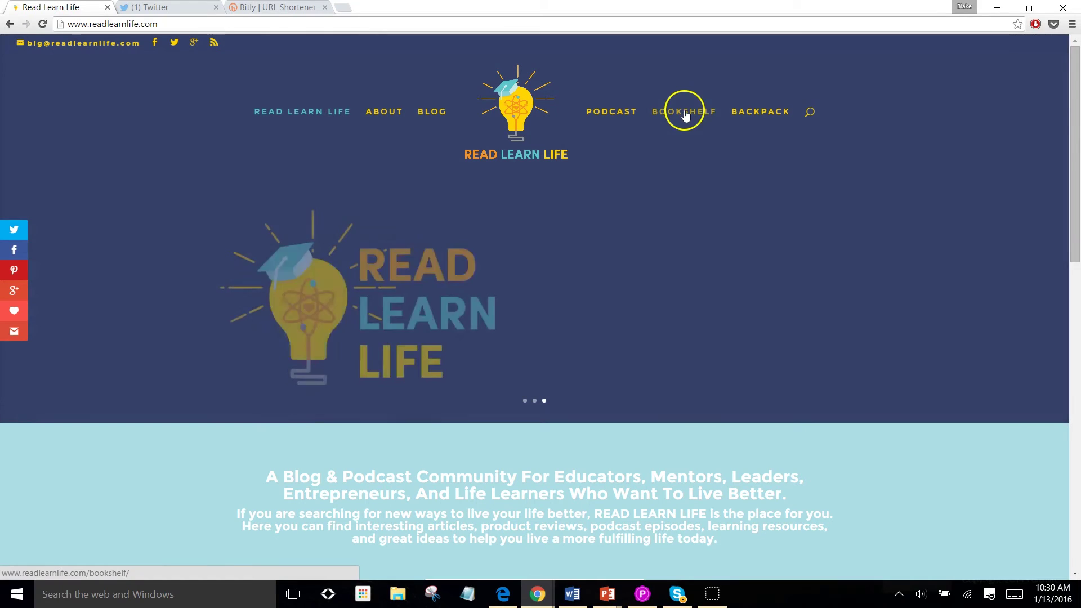
Step: Open the Read Learn Life Bookshelf page and scroll through it
click(689, 116)
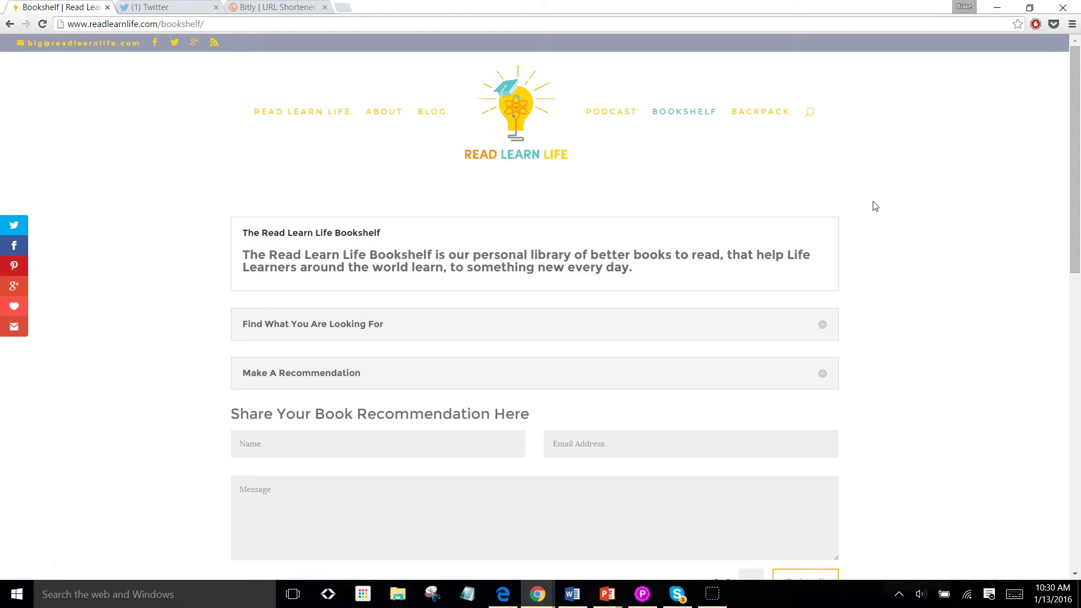
scroll(876, 206, down, 1)
click(657, 203)
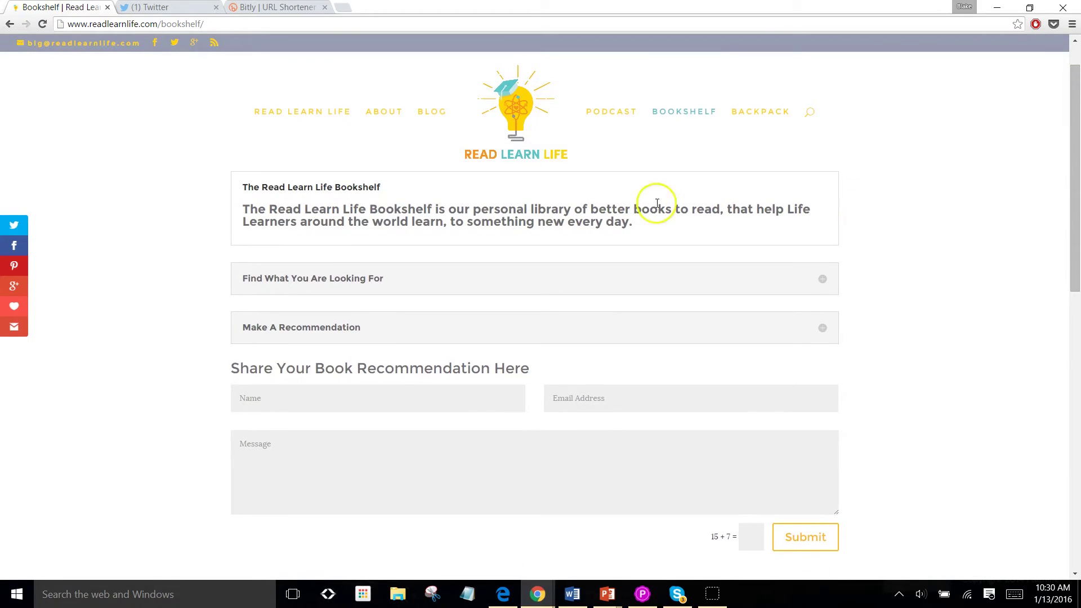
scroll(898, 245, down, 3)
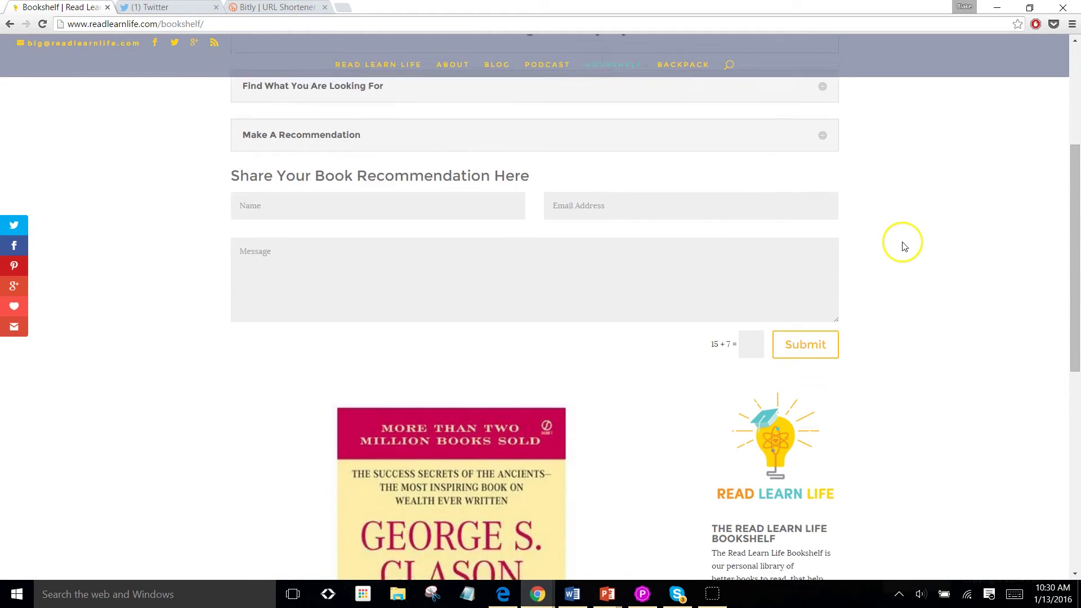
scroll(625, 362, down, 4)
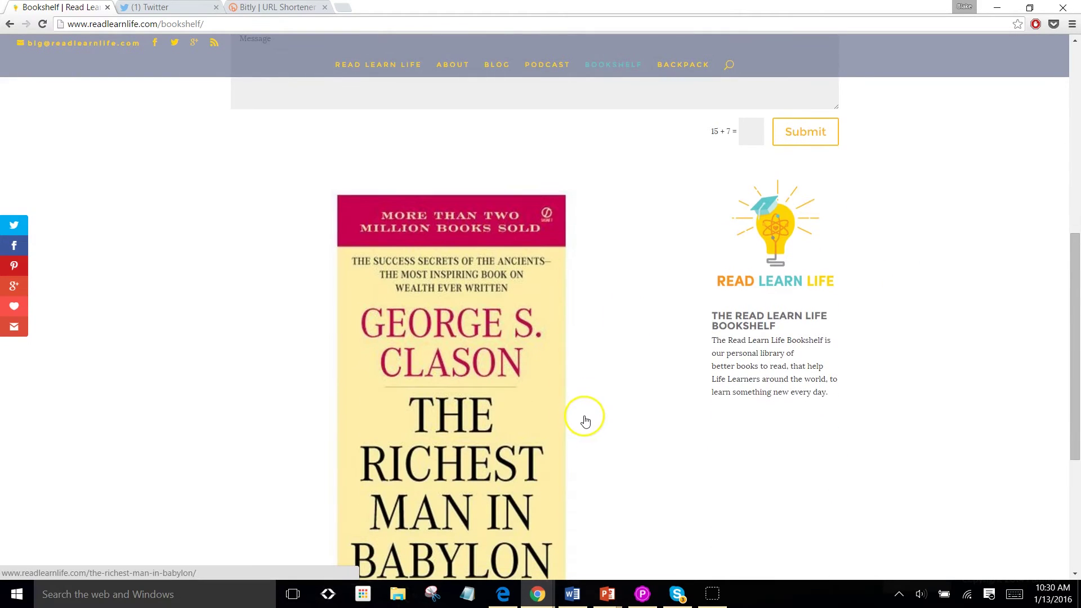
scroll(586, 421, down, 2)
scroll(585, 420, up, 6)
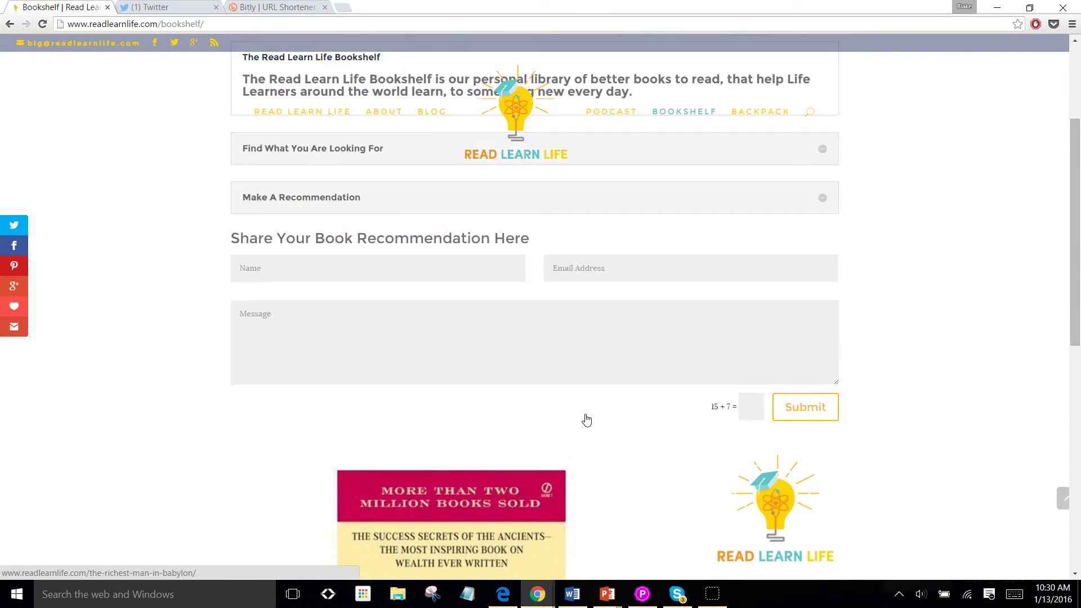
scroll(587, 420, up, 3)
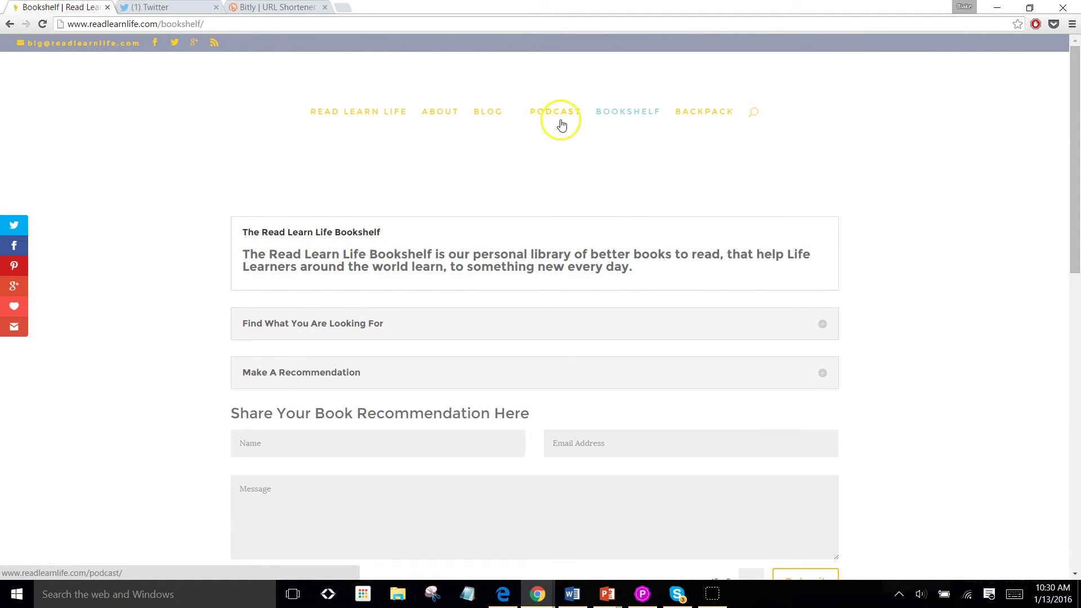
Step: Copy the Bookshelf page's web address from the address bar
click(216, 24)
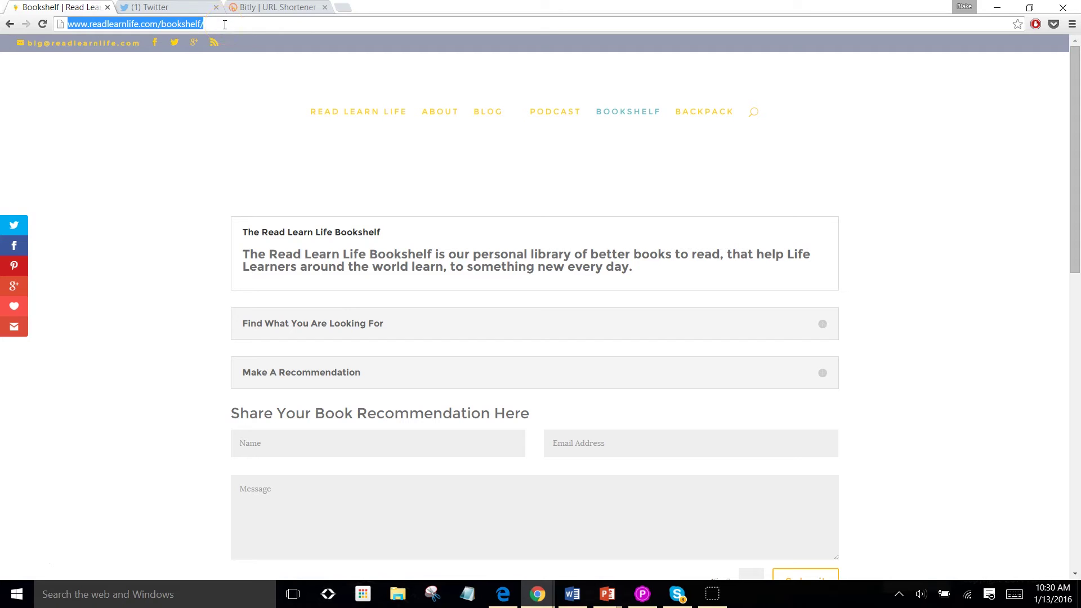
right_click(173, 27)
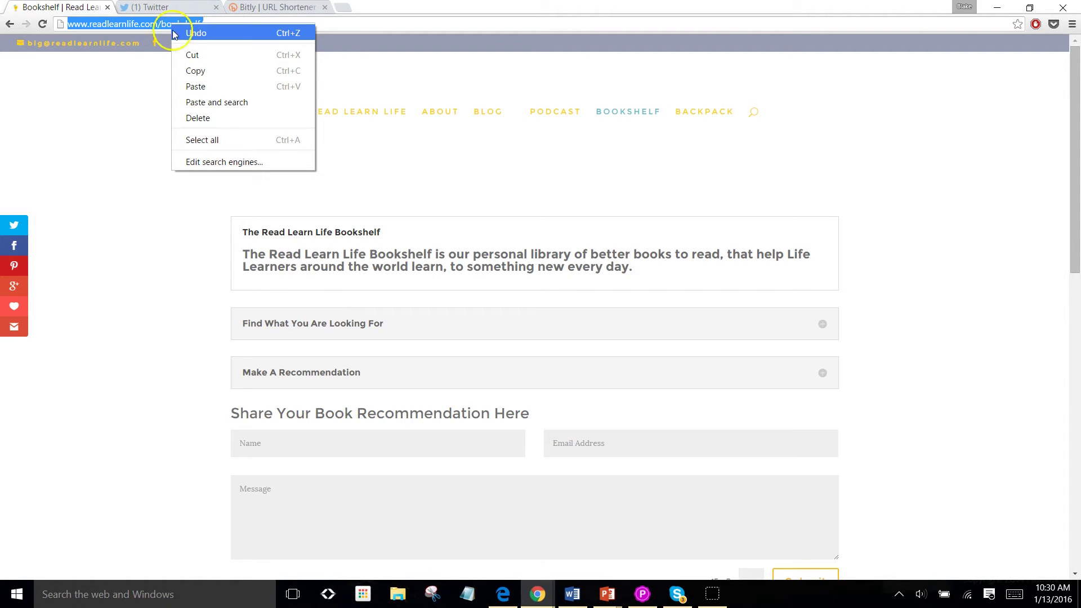
click(195, 72)
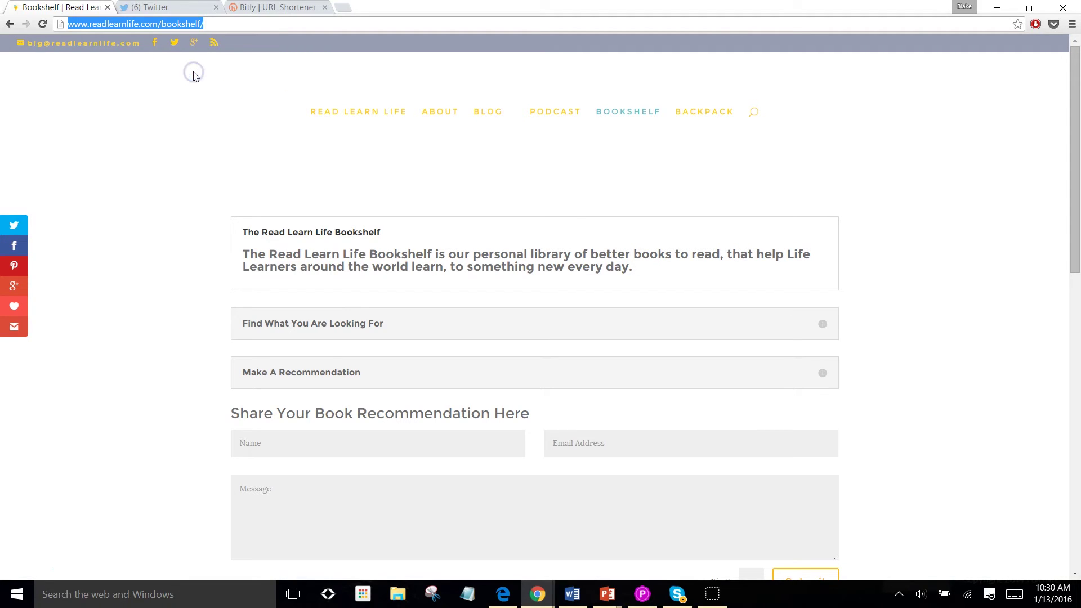
click(260, 8)
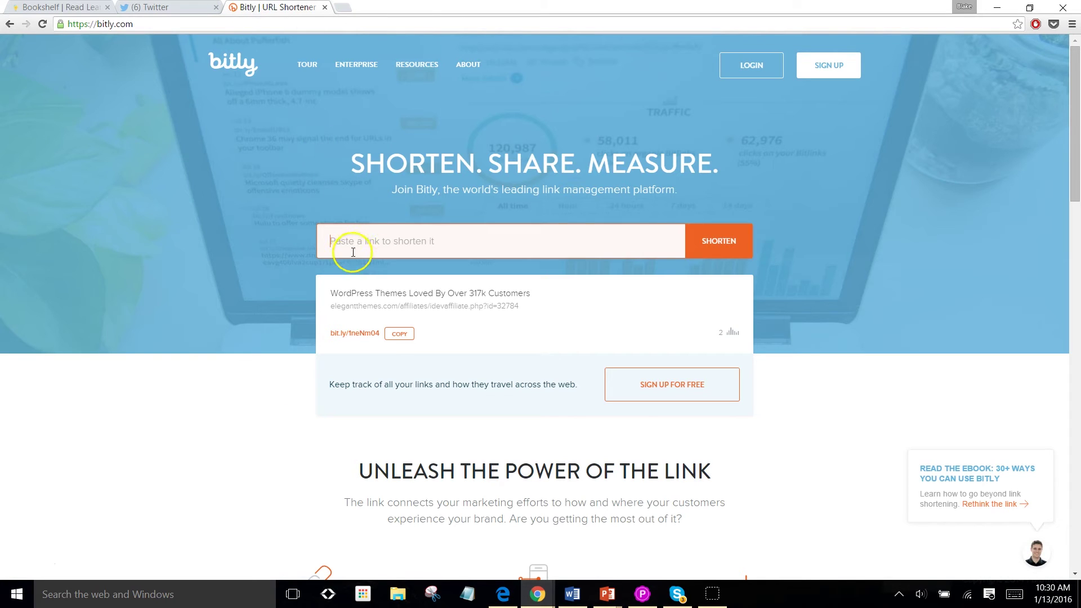
Step: Shorten the pasted Bookshelf address in Bitly to bit.ly/1OpLjwN and copy the short link
right_click(353, 243)
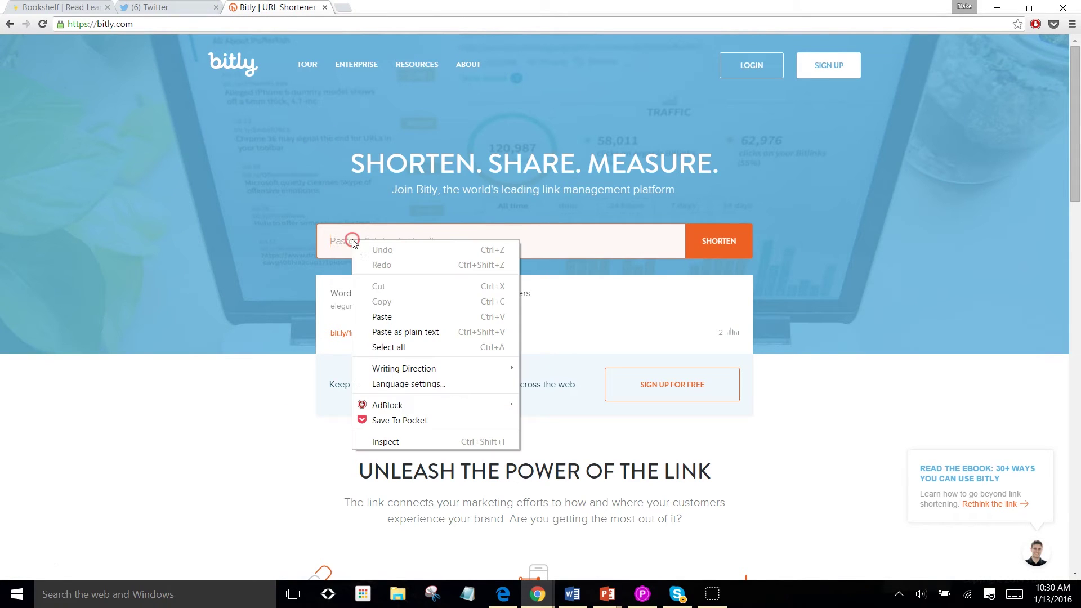
click(383, 317)
click(718, 243)
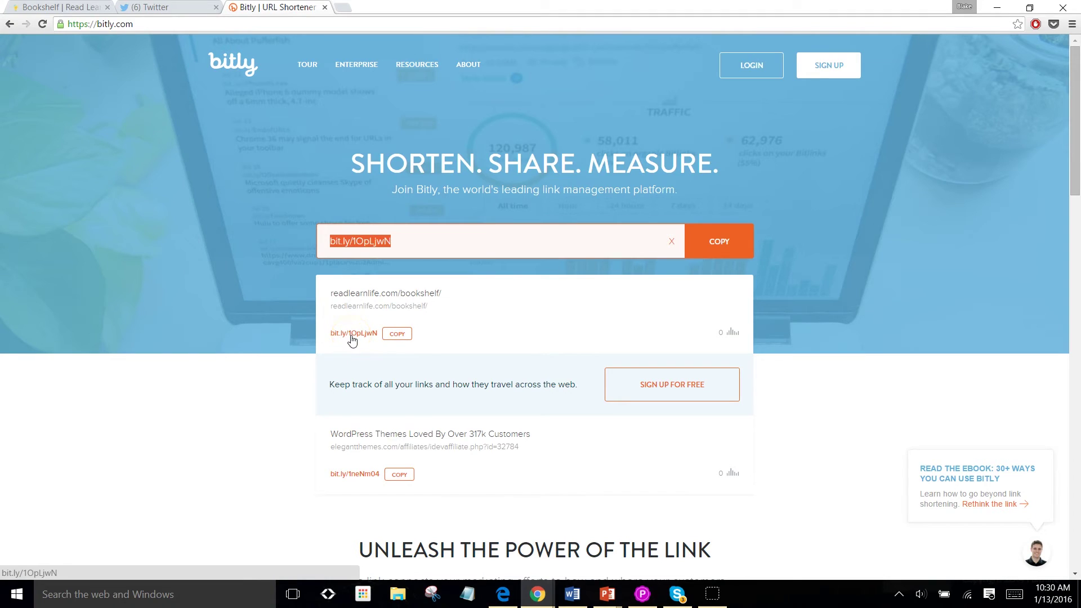
click(397, 335)
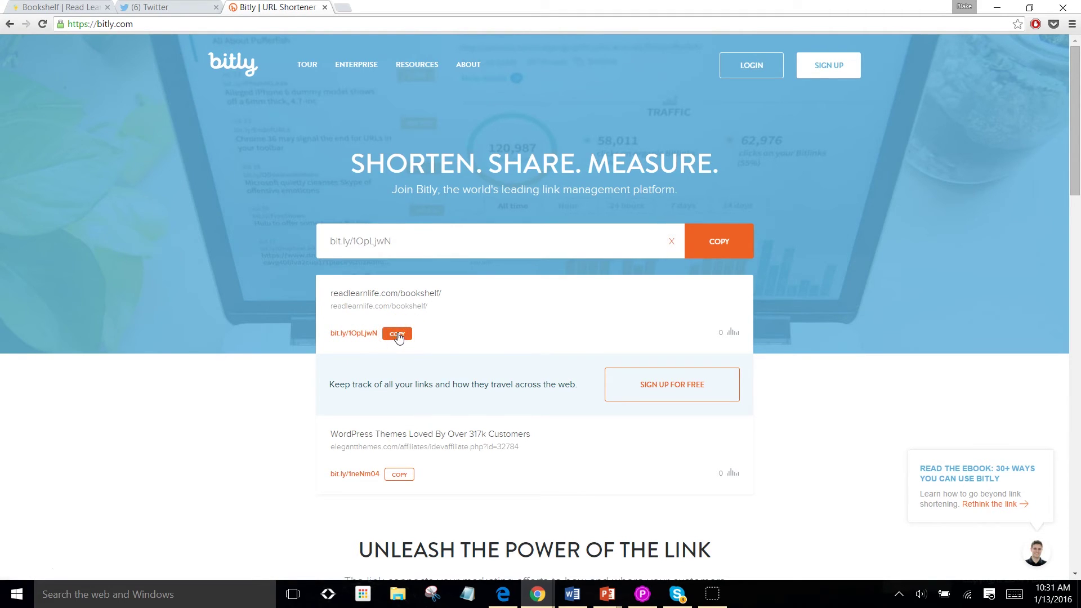
click(179, 10)
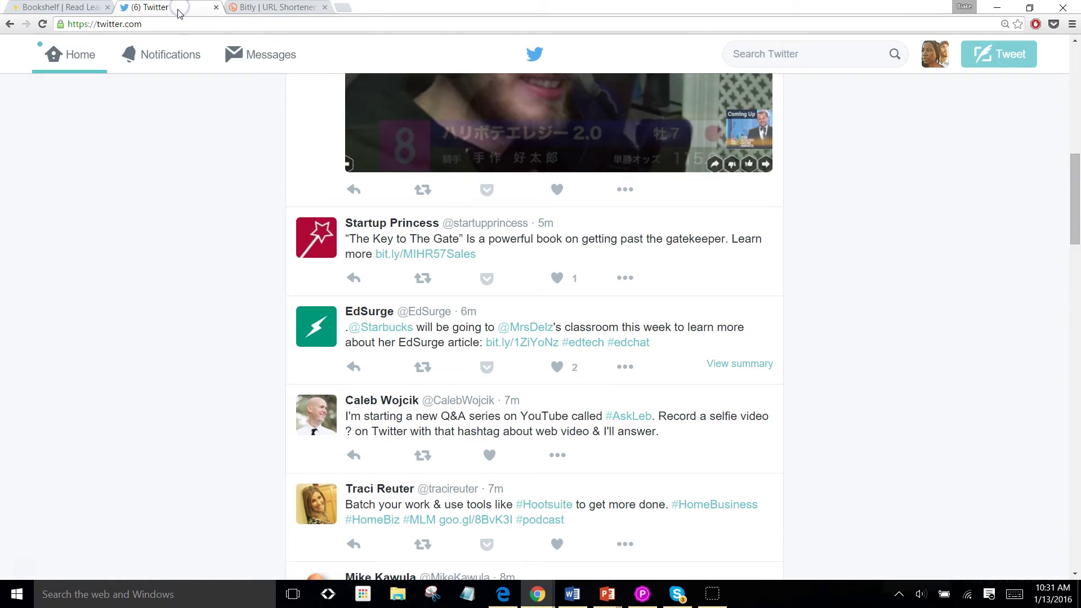
Step: Start a new tweet with the bit.ly/1OpLjwN link and an empty line above it
scroll(270, 302, up, 10)
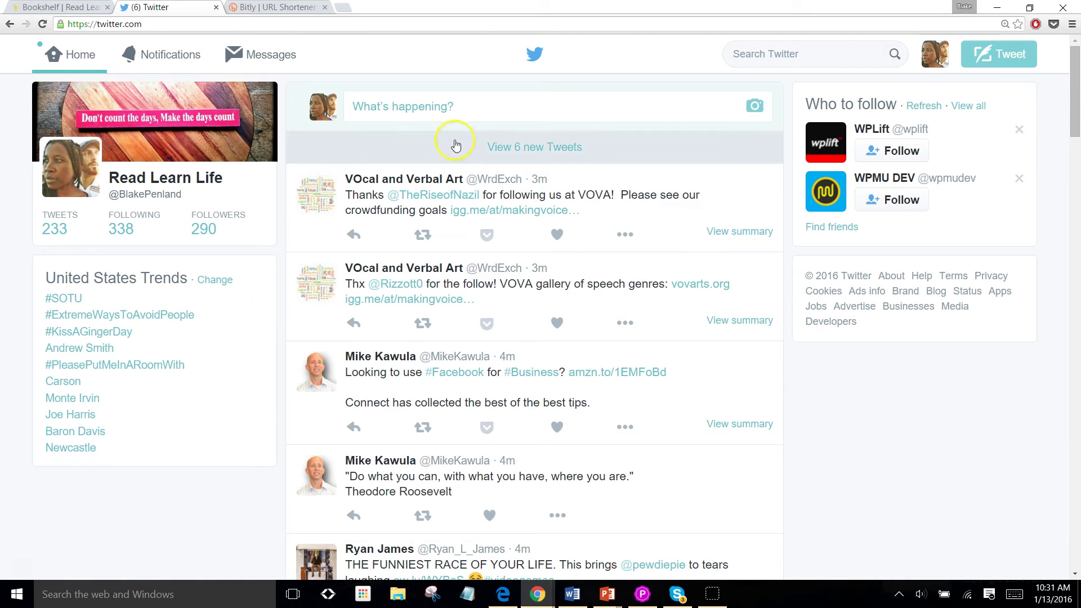
click(485, 106)
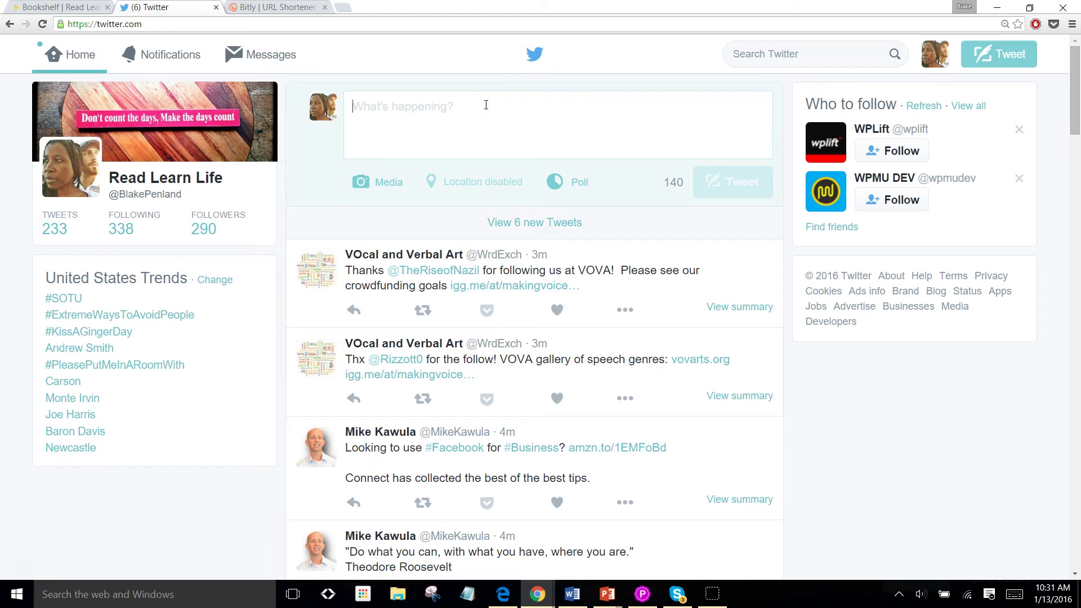
key(ctrl+v)
click(357, 111)
click(488, 108)
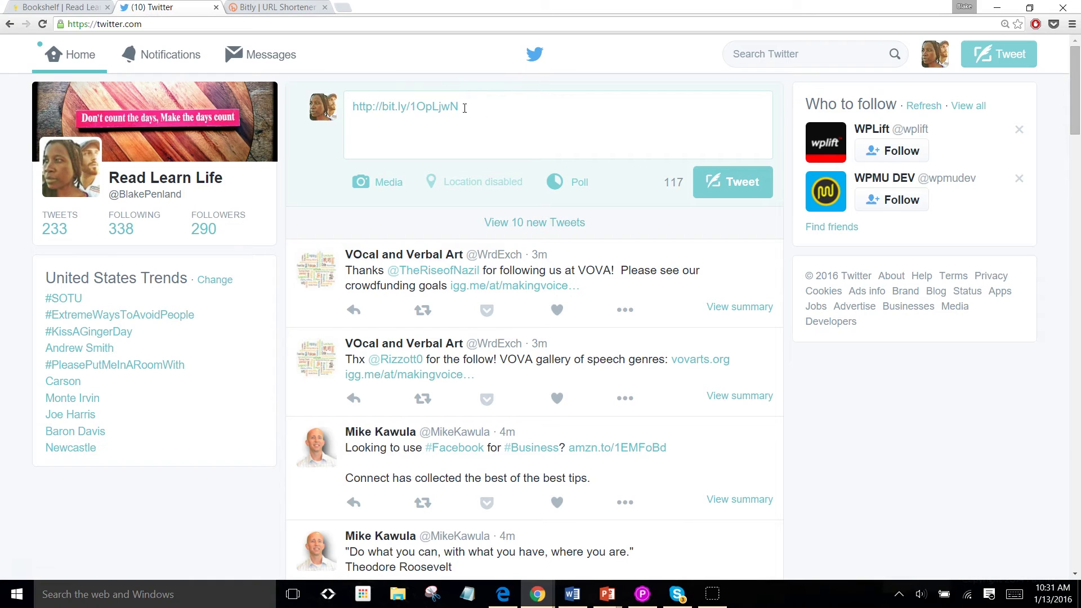
key(Return)
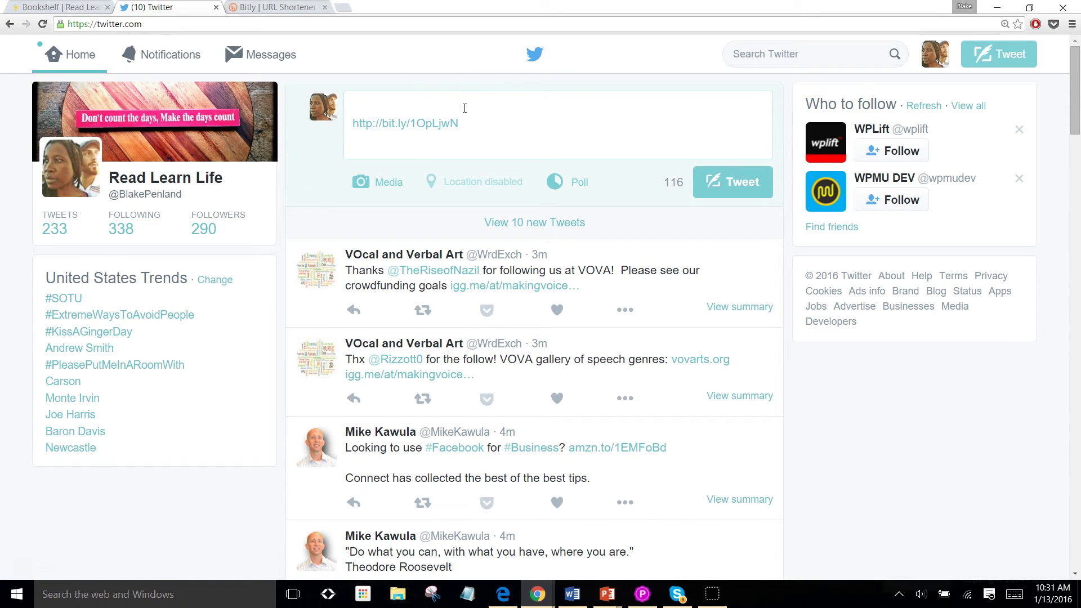
click(413, 107)
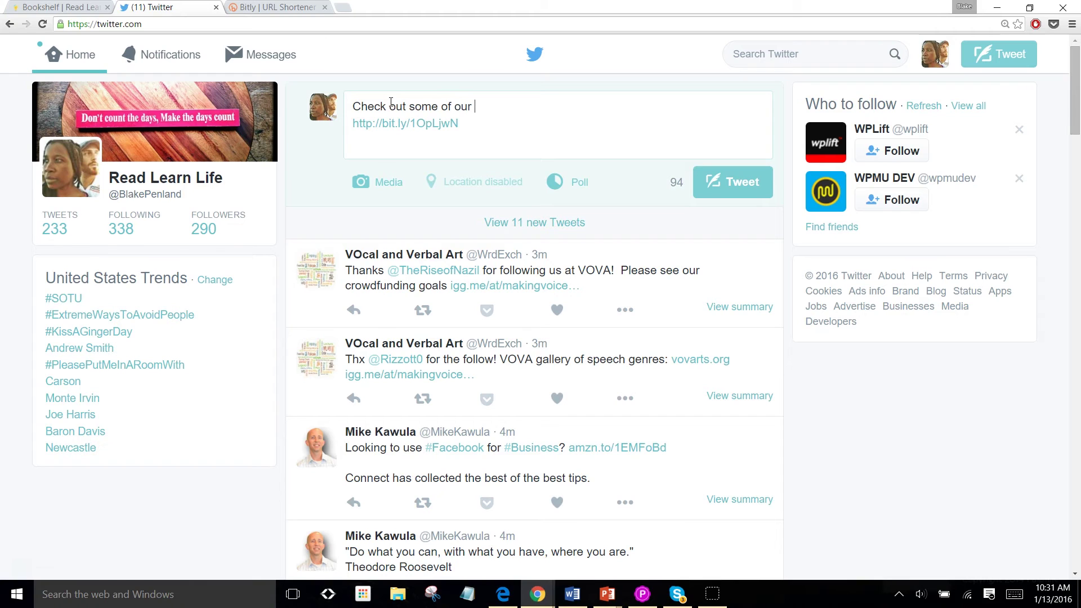
text(commended bokk)
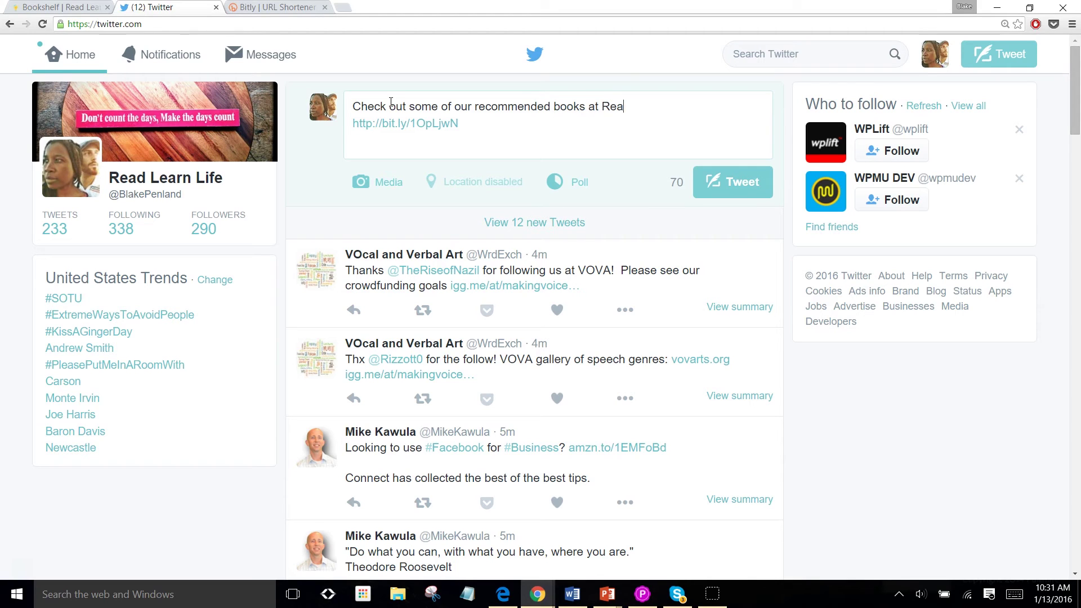
text(d)
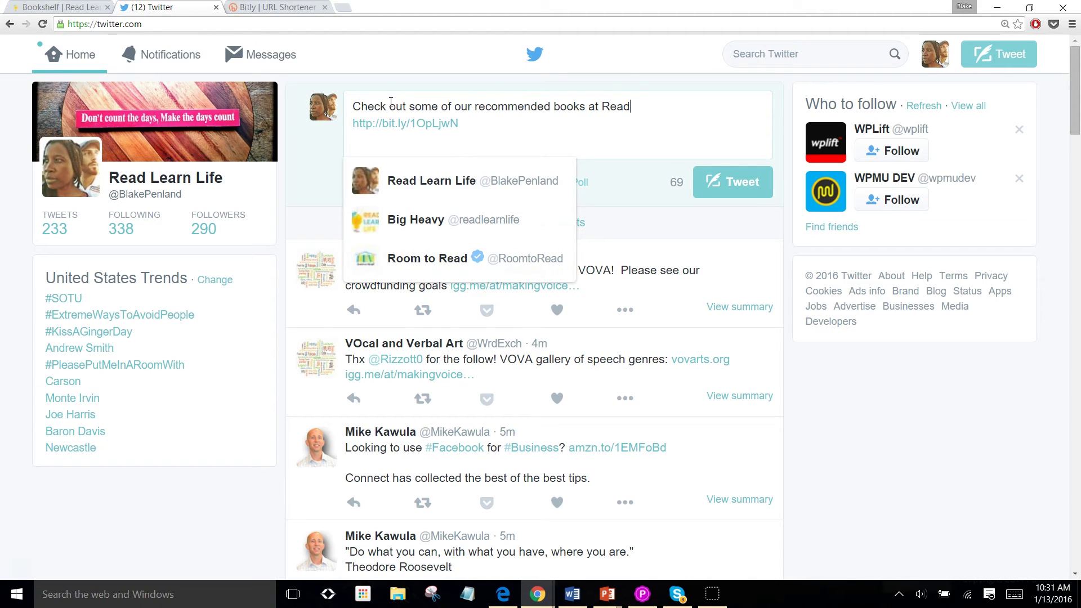
click(421, 219)
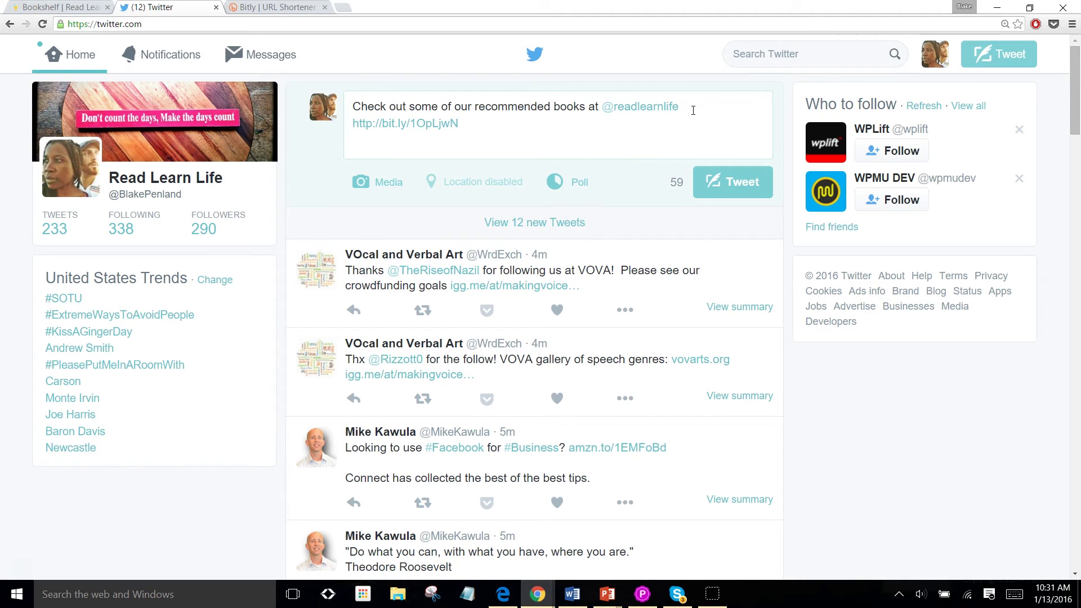
text(#learn)
click(727, 107)
text(#)
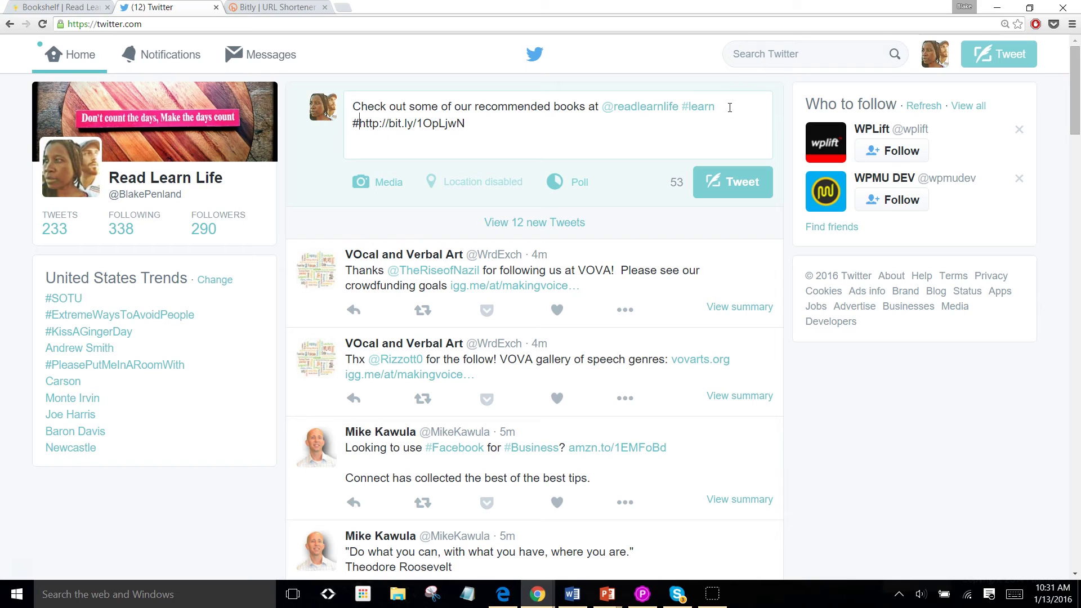
text(success)
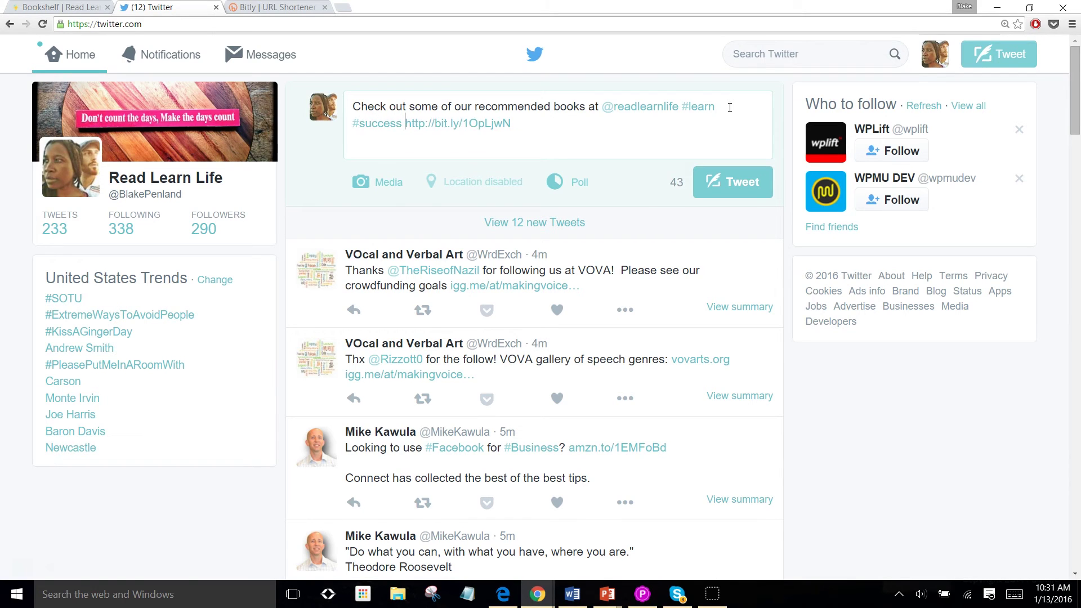
text( #books)
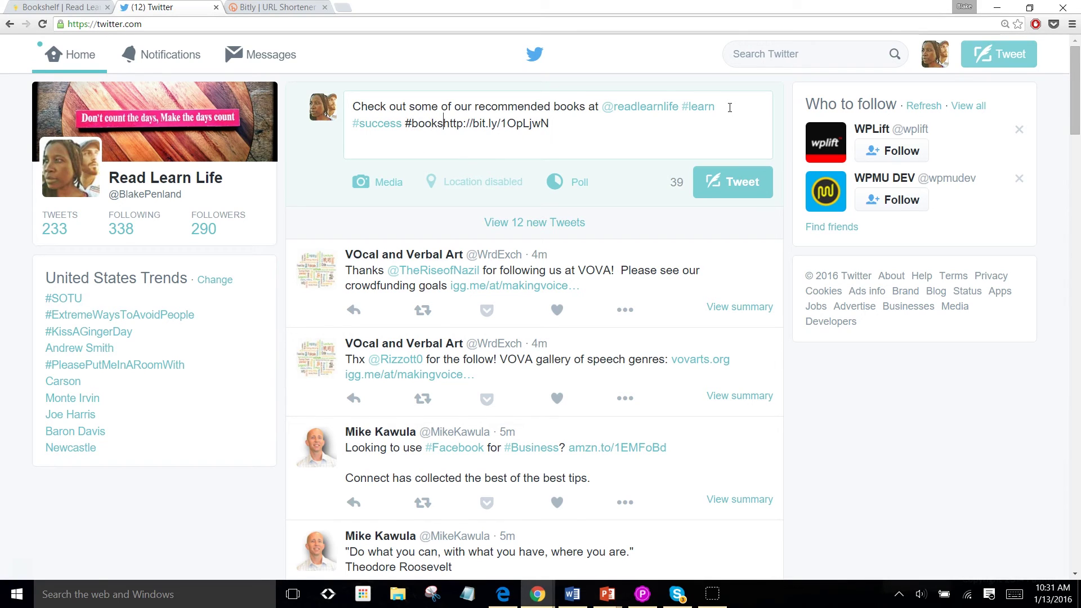
text( #r)
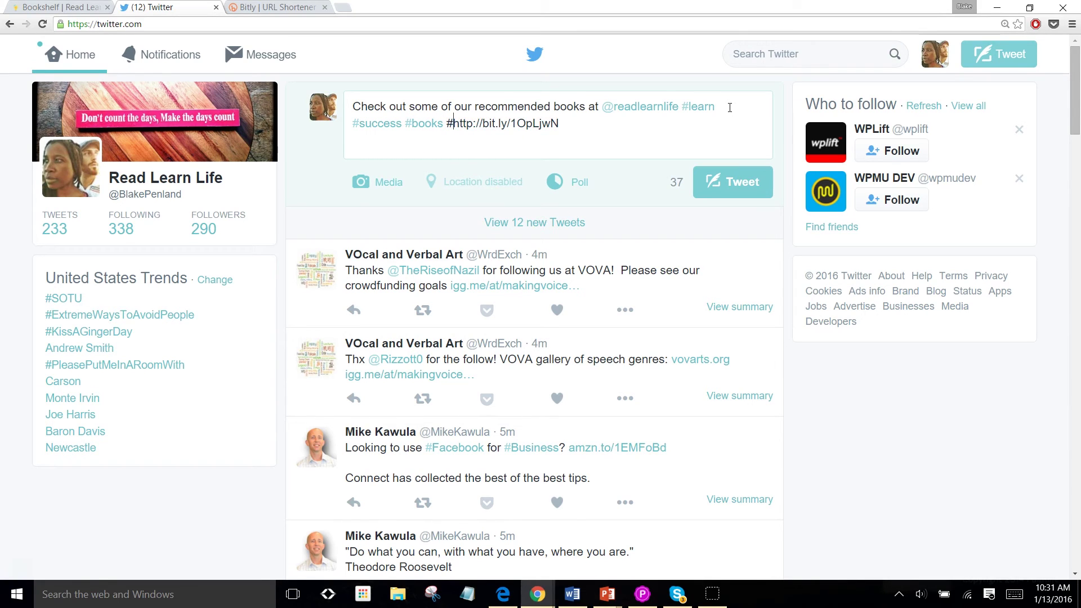
text(ead )
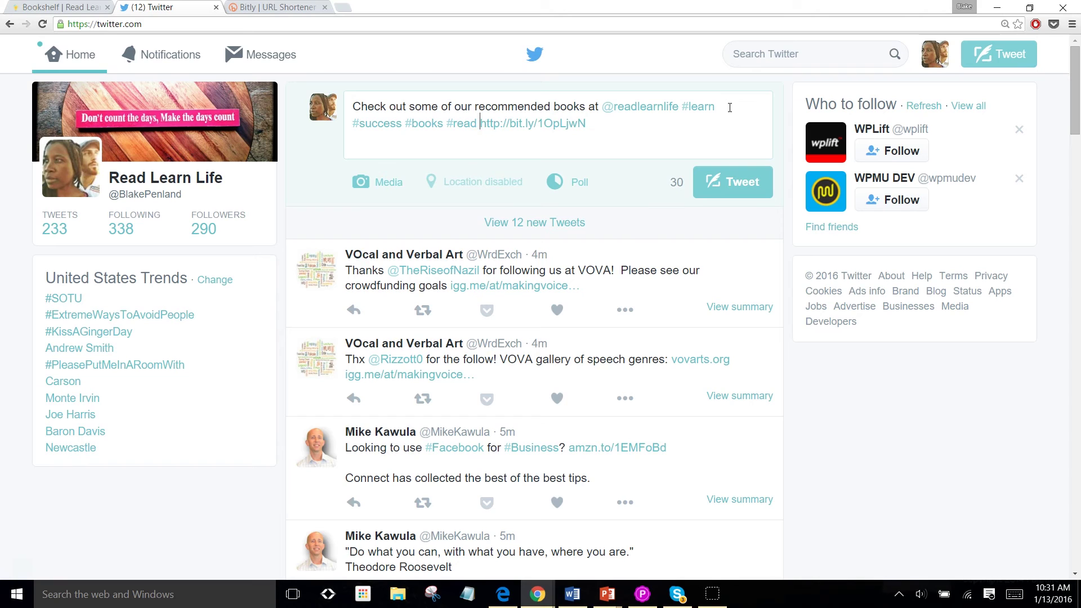
text(#)
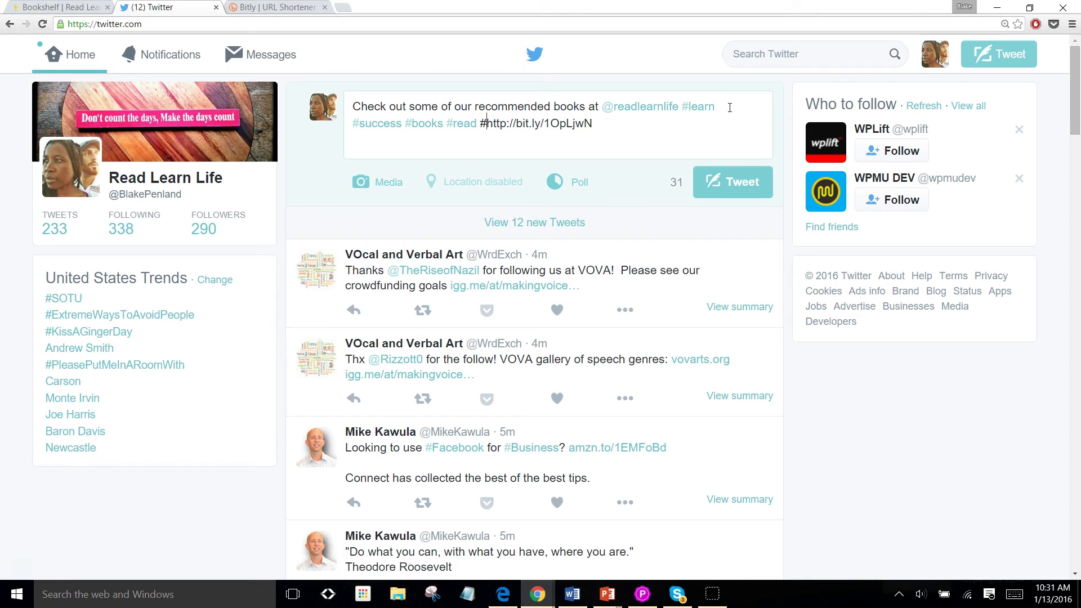
text(a)
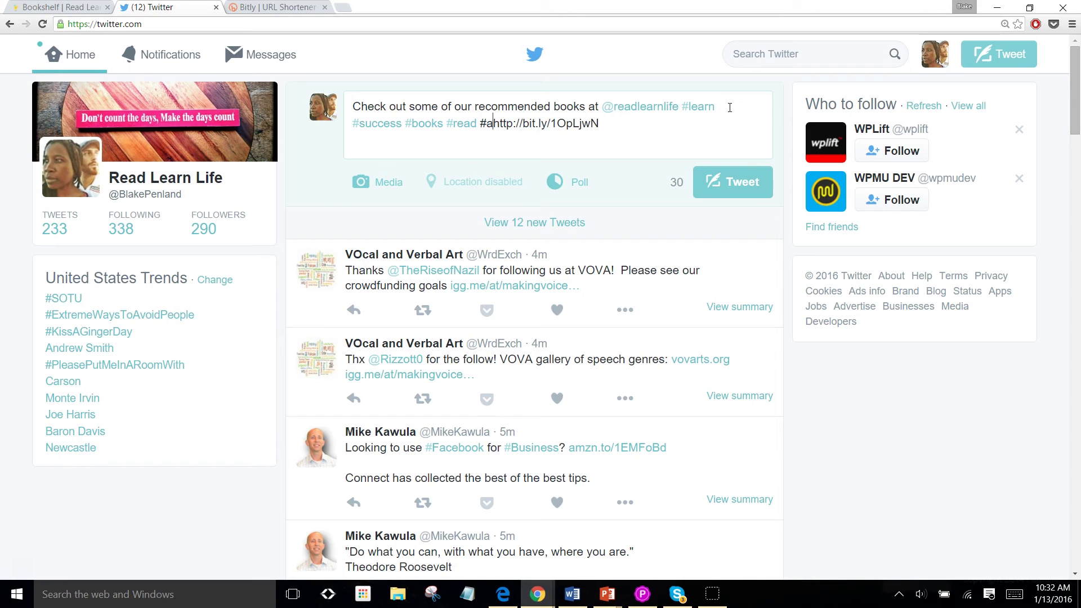
text(wesome )
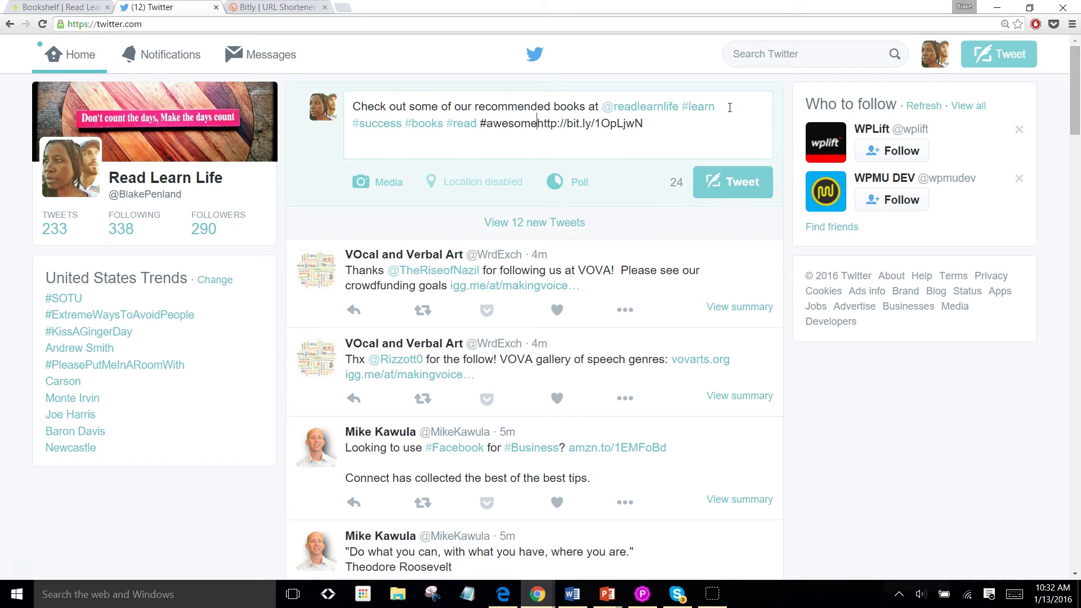
text(#life)
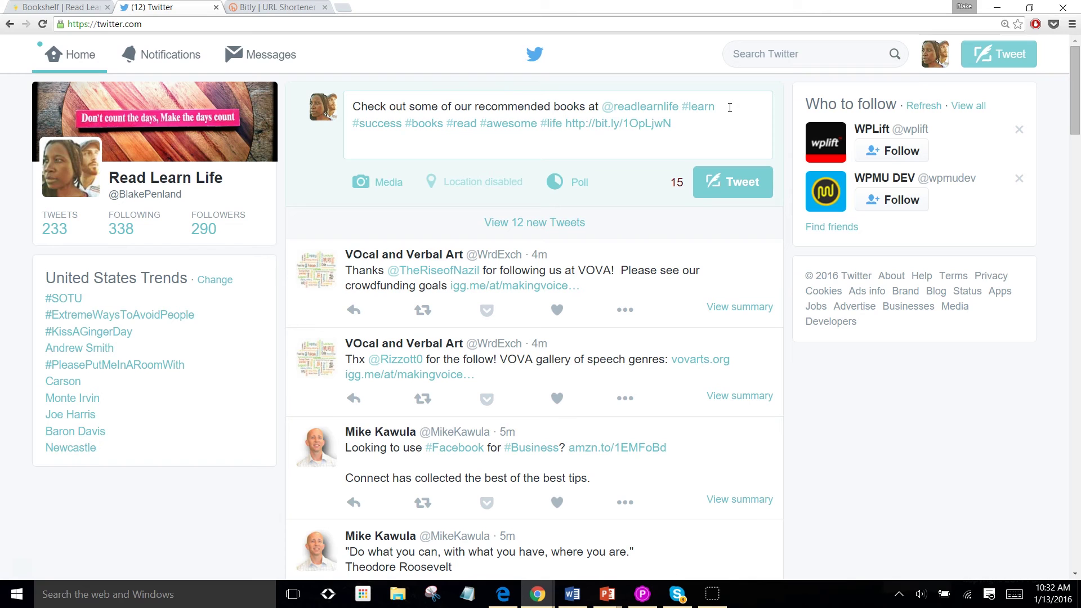
text( #finance)
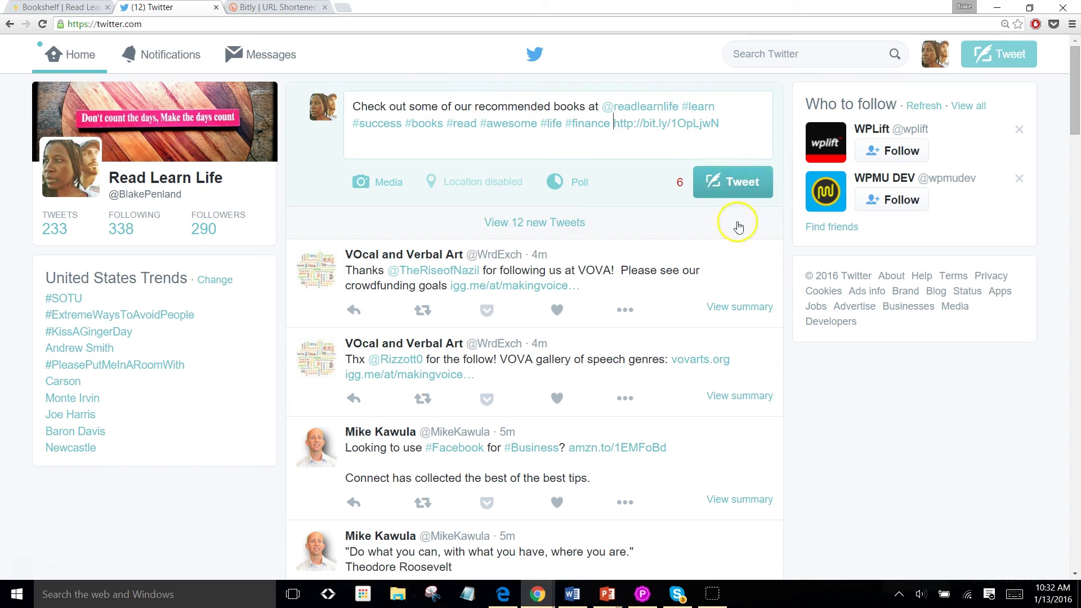
Step: Post the tweet and open its bit.ly link to confirm it reaches the Bookshelf page
click(739, 192)
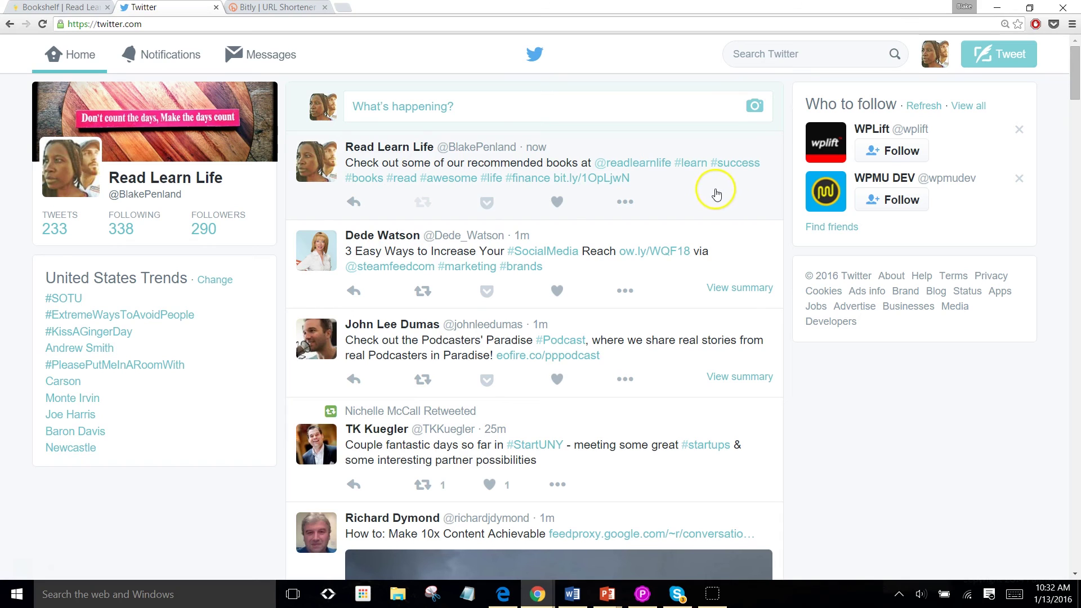
click(599, 179)
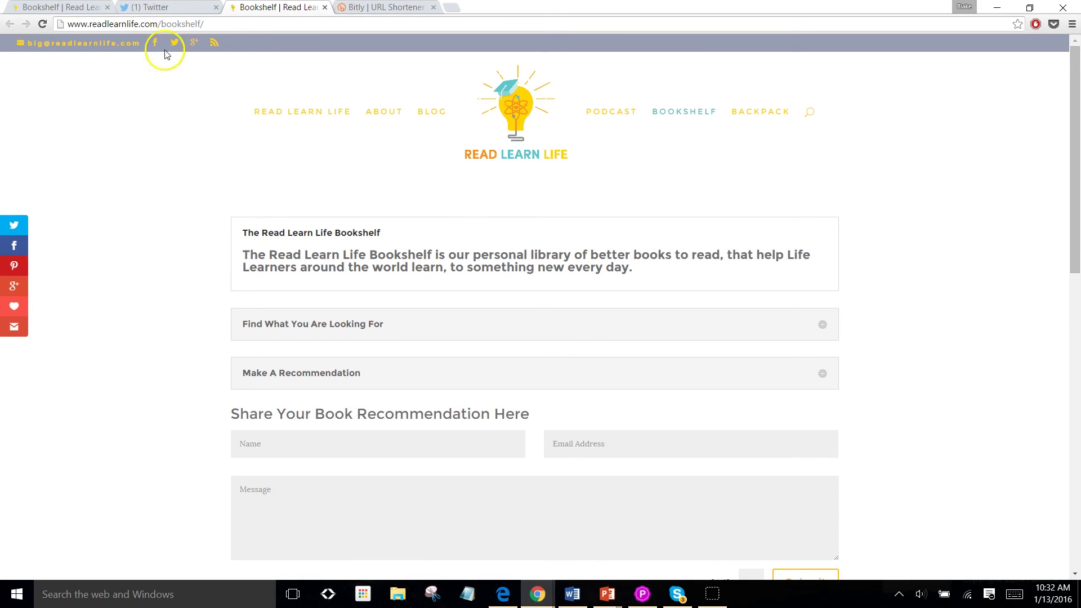
Step: Return to the original Bookshelf tab and go to the Read Learn Life home page
click(164, 7)
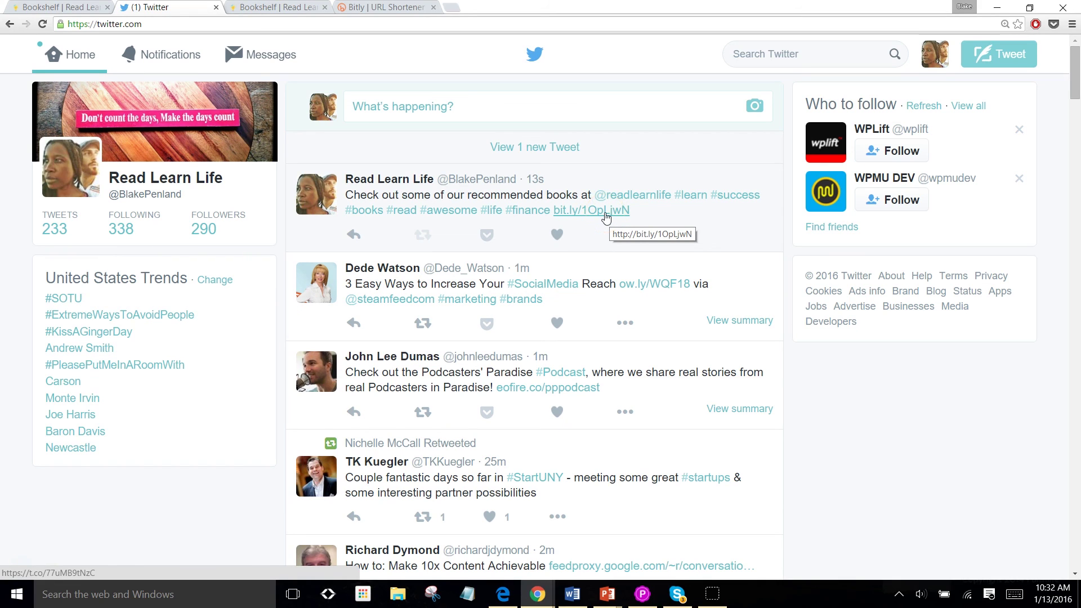
click(55, 7)
click(345, 111)
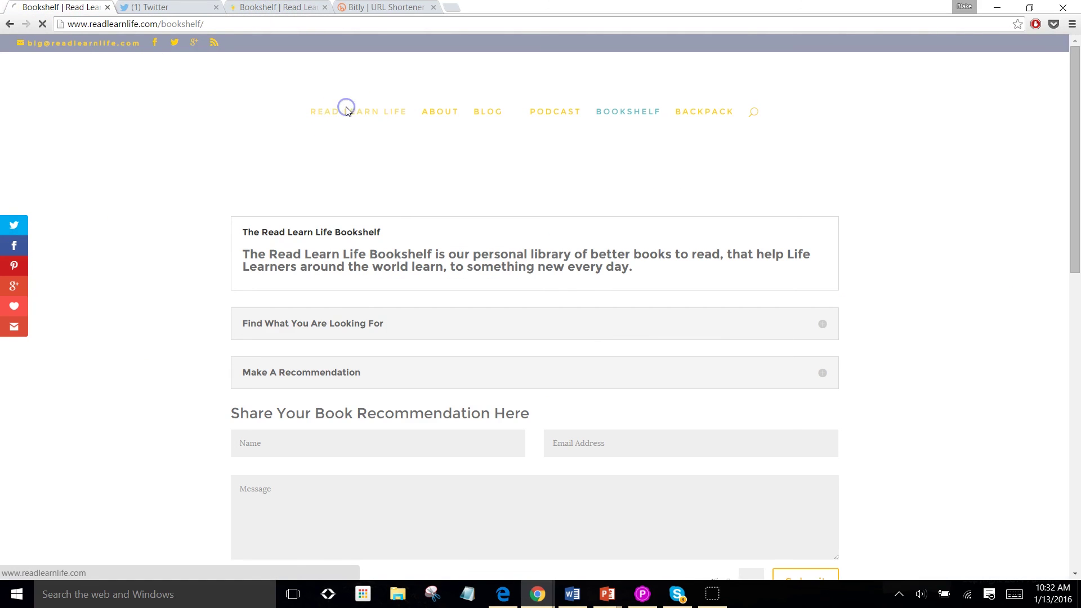